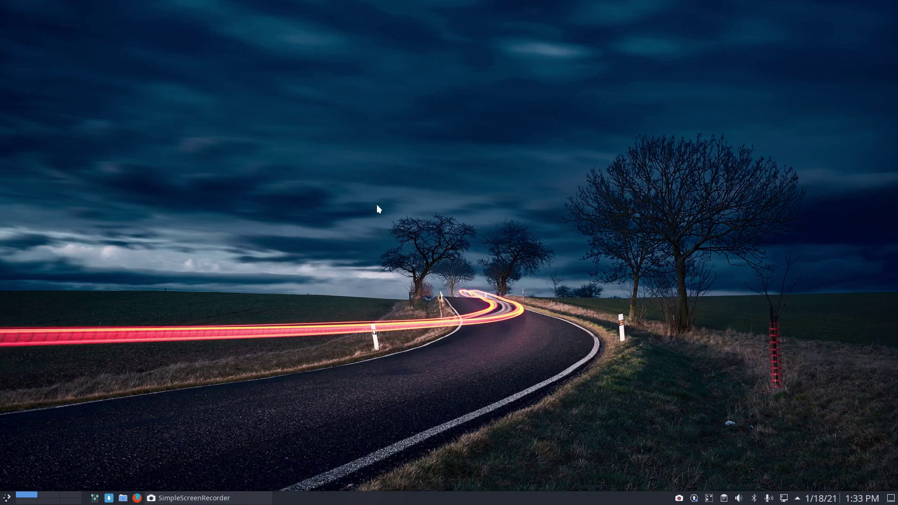
# Step: Open a Konsole terminal, move it down and left, then close it
pyautogui.hotkey('ctrl', 'alt', 't')
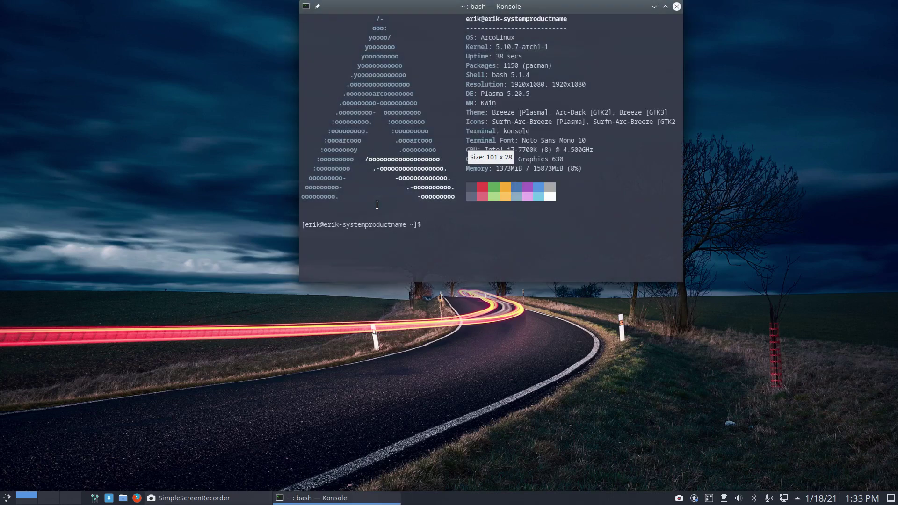
pyautogui.moveTo(556, 9); pyautogui.dragTo(521, 92)
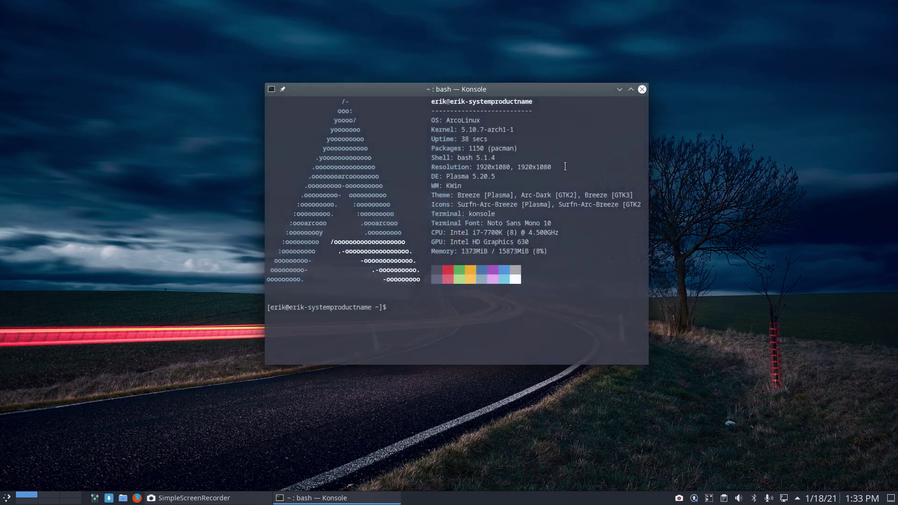
pyautogui.click(642, 89)
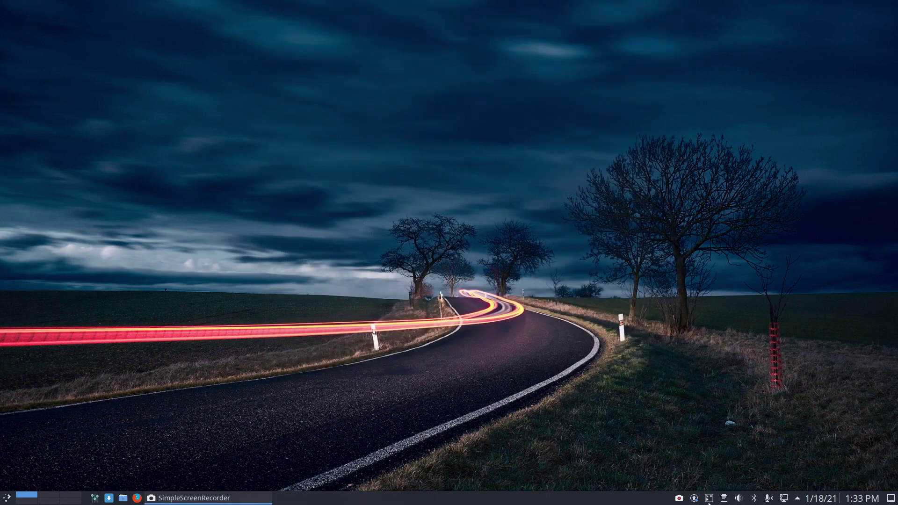
# Step: In the volume tray panel, raise the RODE NT-USB microphone back to 100%
pyautogui.click(739, 498)
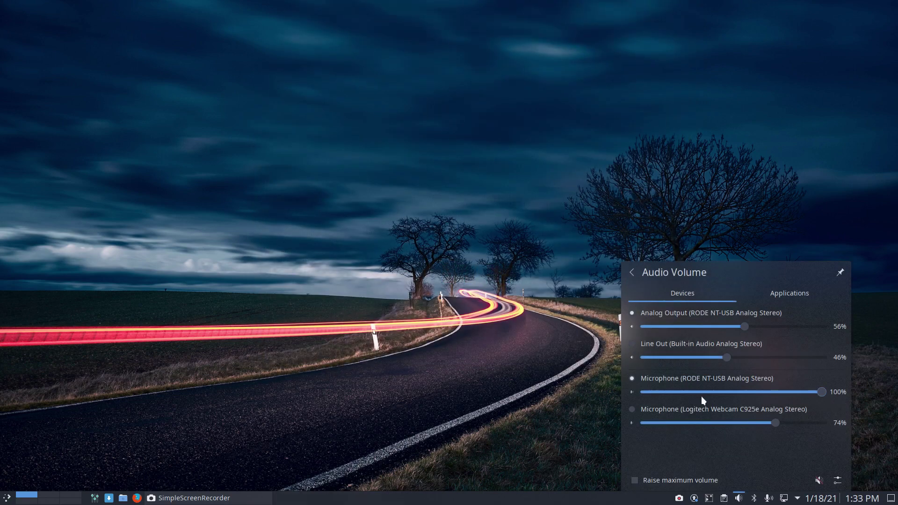
pyautogui.click(713, 392)
pyautogui.moveTo(724, 391); pyautogui.dragTo(803, 392)
# Step: Close the volume panel, widen Dolphin's Places panel and unmaximize the /etc/lightdm window
pyautogui.click(629, 226)
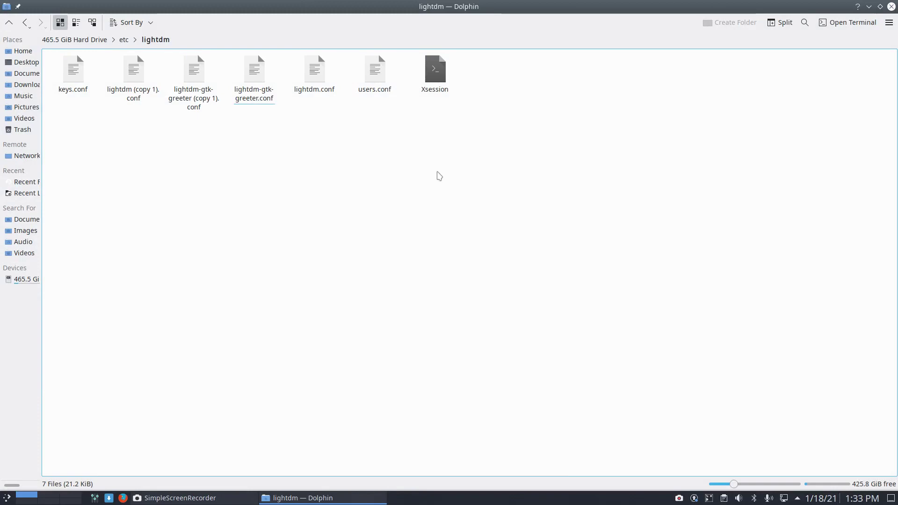
pyautogui.moveTo(40, 214); pyautogui.dragTo(169, 211)
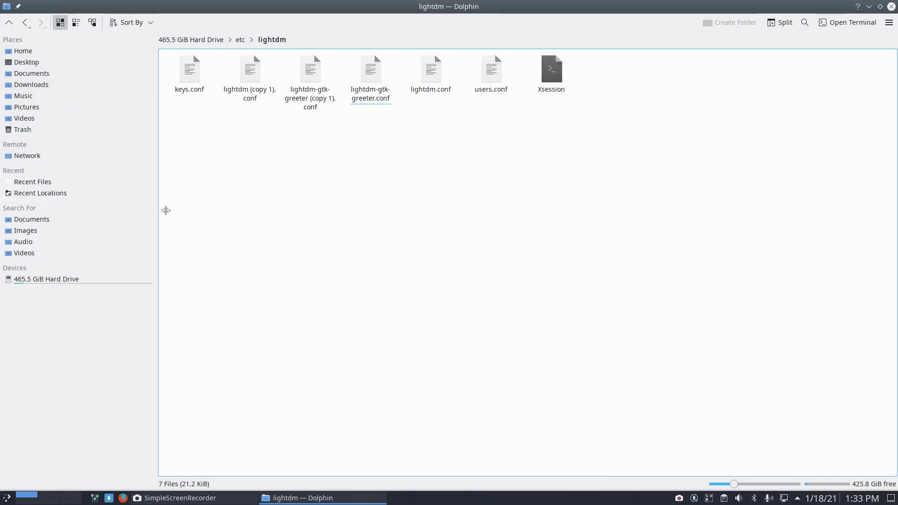
pyautogui.moveTo(351, 8); pyautogui.dragTo(311, 82)
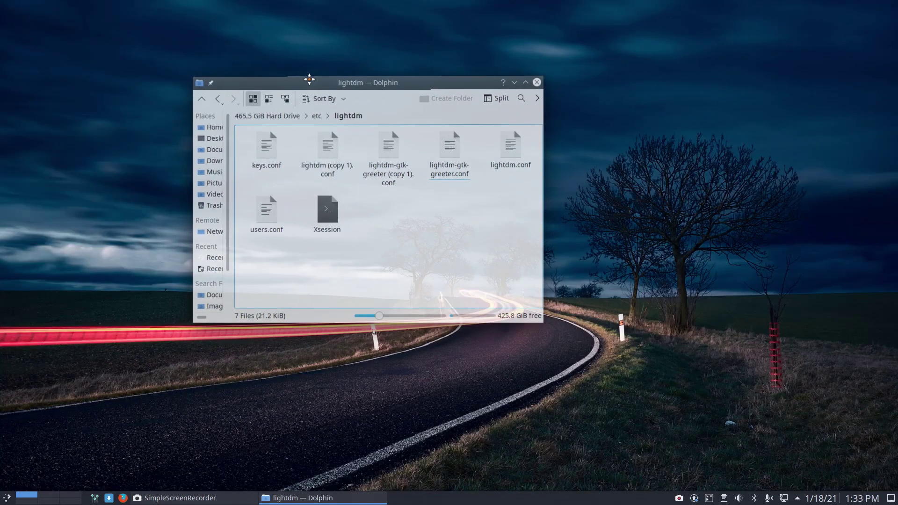
# Step: Use the context-menu action 'Open Thunar as root' on /etc/lightdm and submit the root password
pyautogui.rightClick(381, 216)
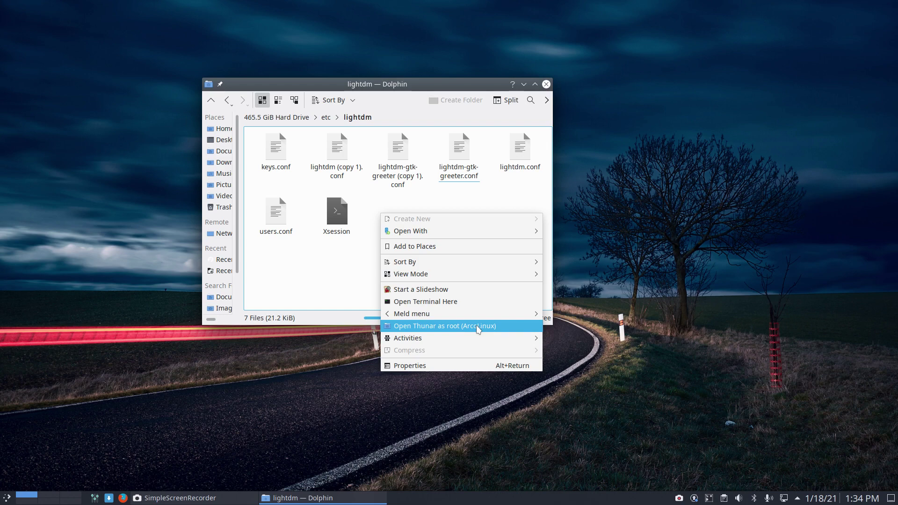
pyautogui.click(477, 328)
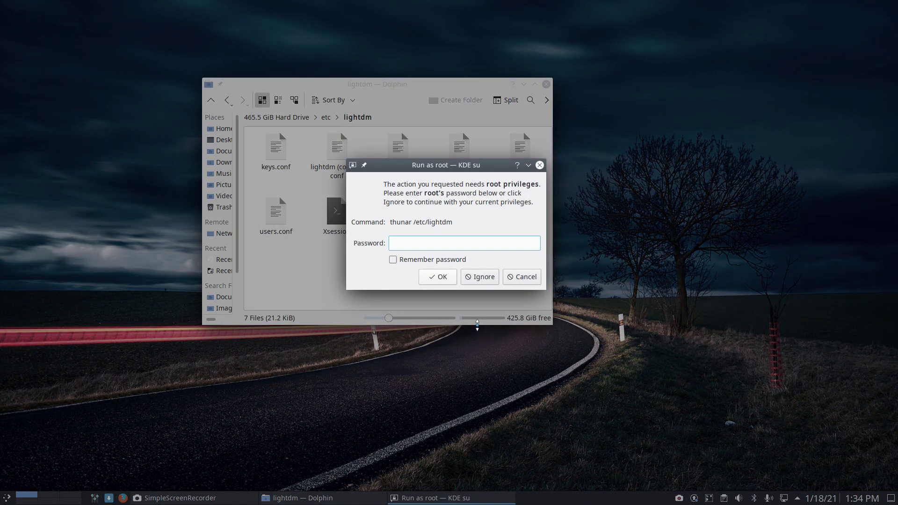
pyautogui.write('••••')
pyautogui.press('Return')
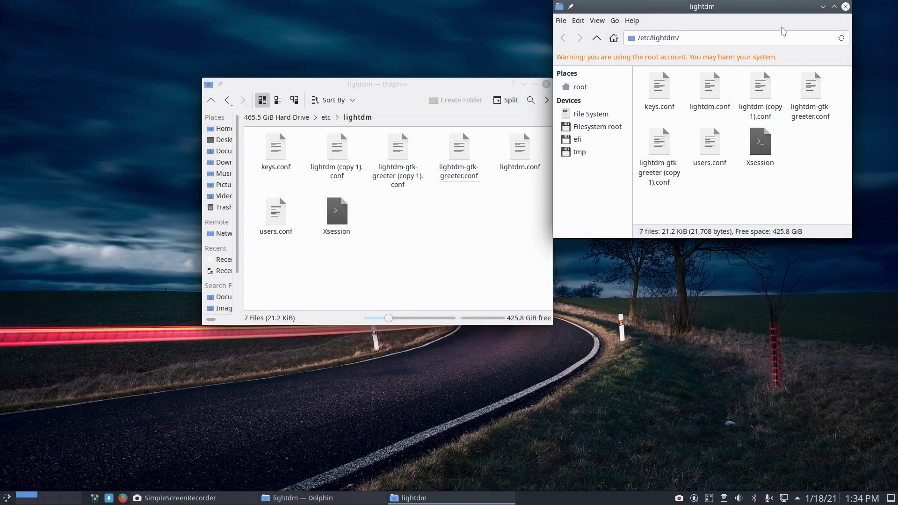
# Step: Move the root Thunar window down and Dolphin down-left so they sit side by side
pyautogui.moveTo(756, 10)
pyautogui.mouseDown()
pyautogui.moveTo(751, 83)
pyautogui.moveTo(779, 130)
pyautogui.mouseUp()
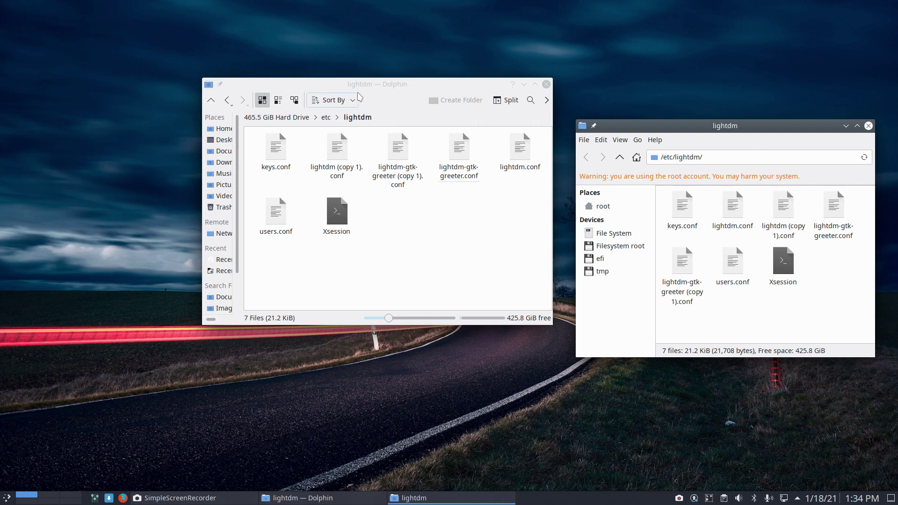
pyautogui.moveTo(359, 86); pyautogui.dragTo(327, 123)
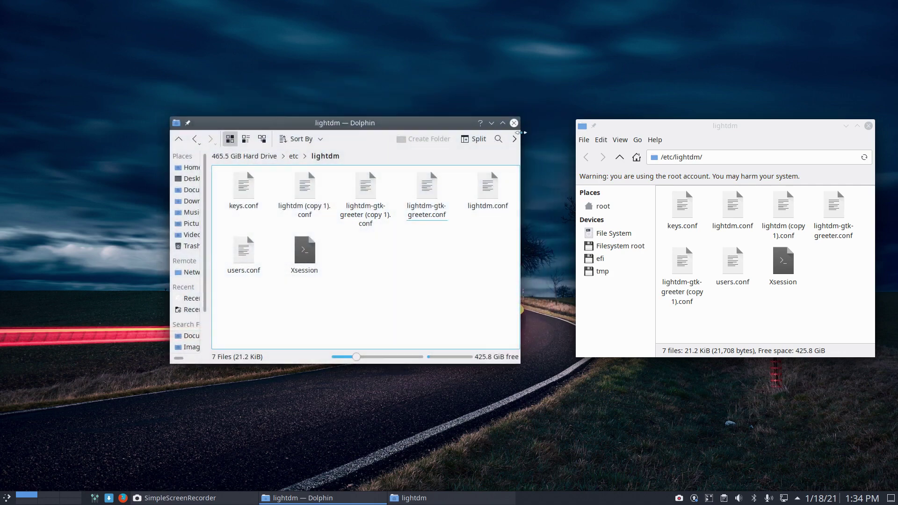
# Step: In Yakuake, install thunar, thunar-archive-plugin and thunar-volman with sudo pacman and confirm
pyautogui.press('F12')
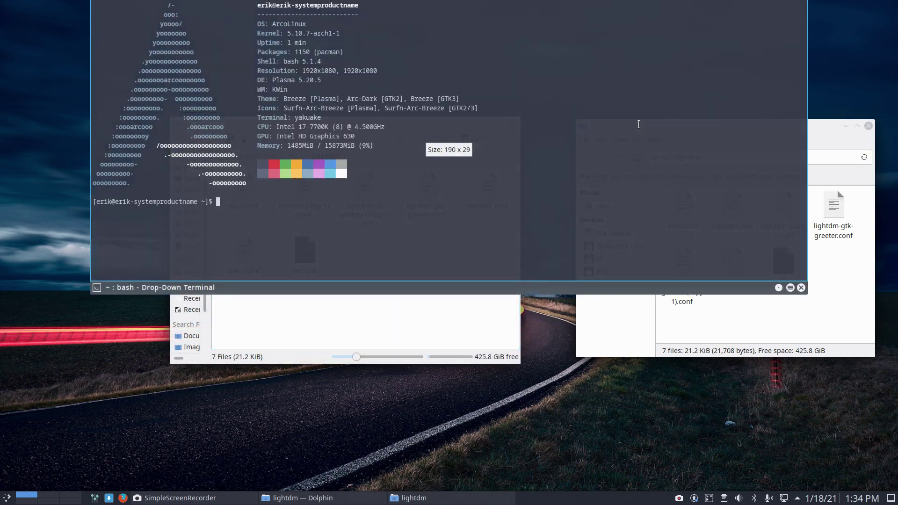
pyautogui.write('sudo pacman ')
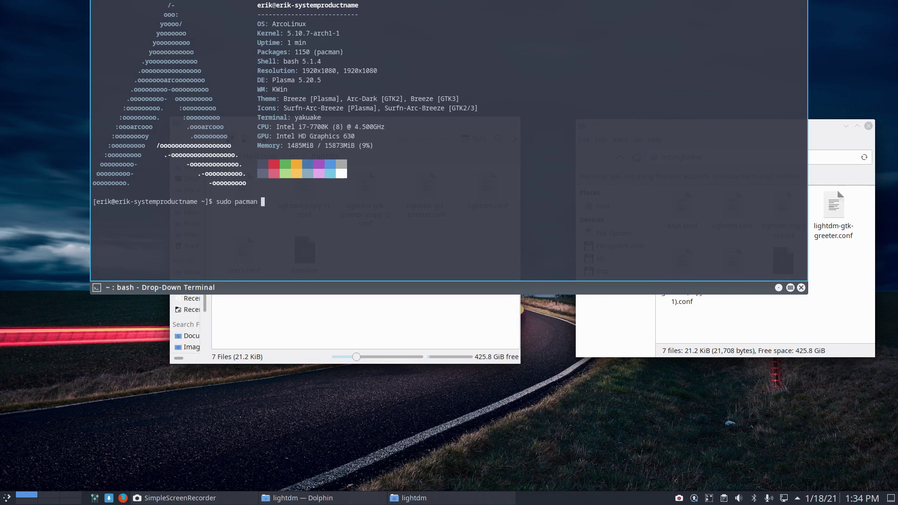
pyautogui.write('-S thunar')
pyautogui.write(' thunar')
pyautogui.write('-')
pyautogui.press('Tab')
pyautogui.press('Tab')
pyautogui.press('Tab')
pyautogui.press('Tab')
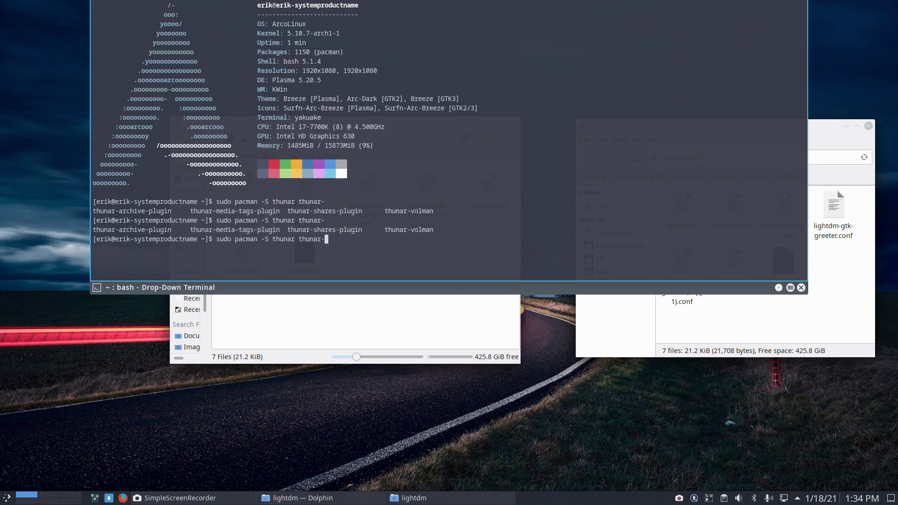
pyautogui.write('arc')
pyautogui.press('Tab')
pyautogui.write('thunar')
pyautogui.write('-vo')
pyautogui.write('lman')
pyautogui.press('Return')
pyautogui.write('password for erik:')
pyautogui.press('Return')
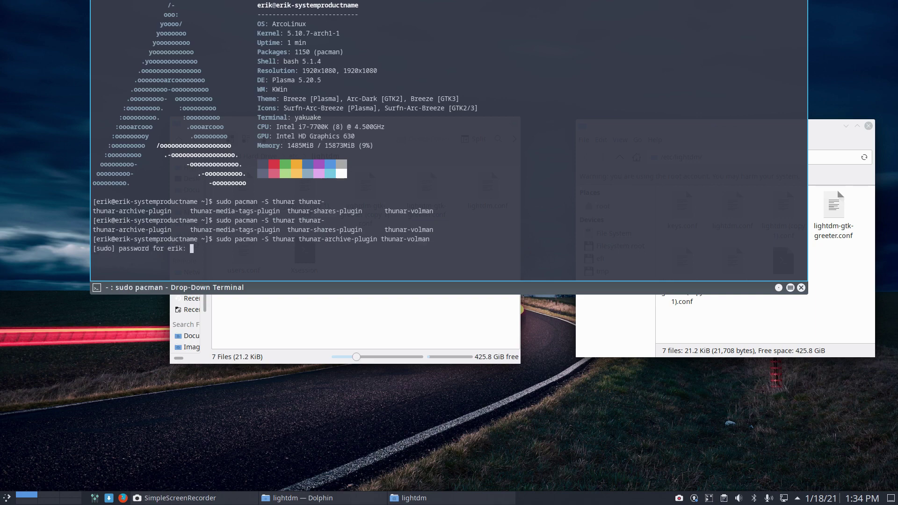
pyautogui.press('Return')
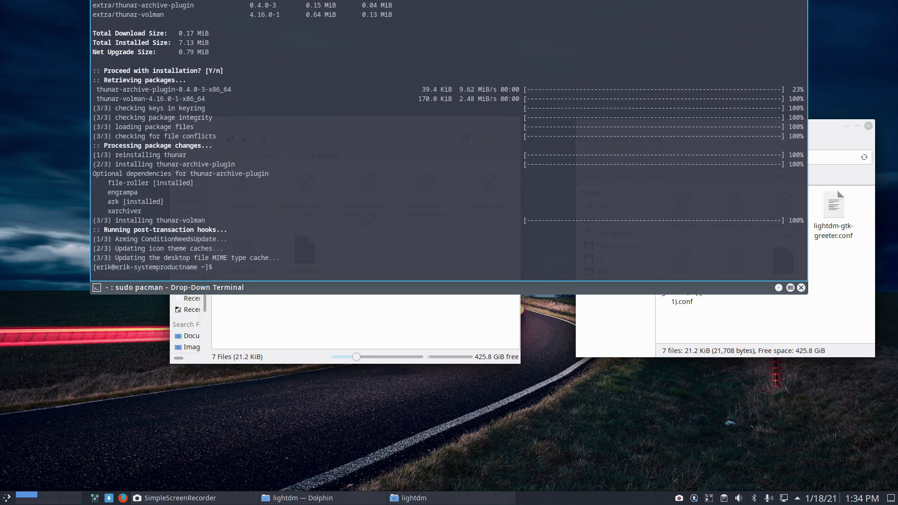
# Step: Hide Yakuake, close Dolphin and root Thunar, and reopen Dolphin in /etc/lightdm
pyautogui.press('F12')
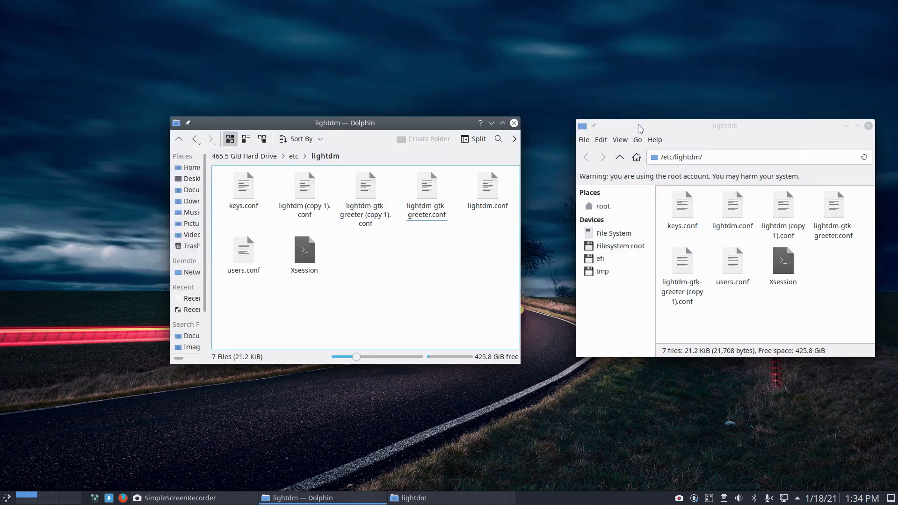
pyautogui.click(514, 123)
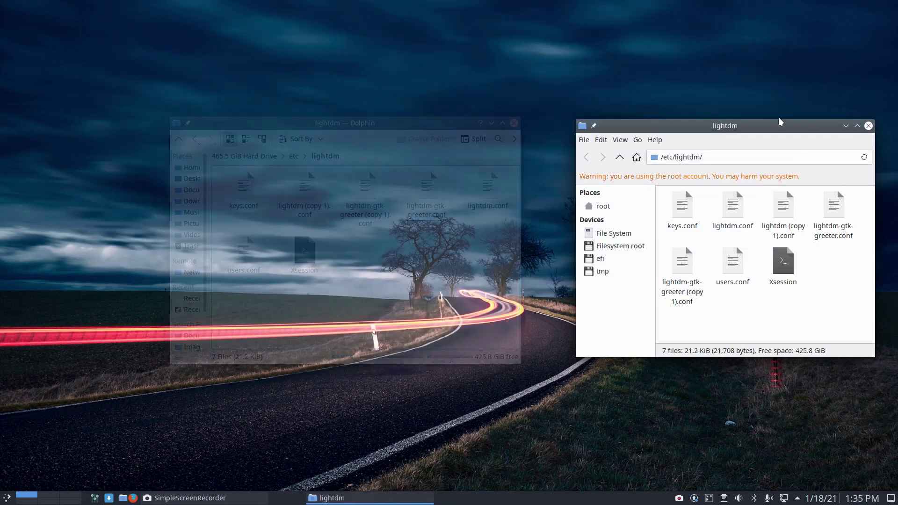
pyautogui.click(868, 126)
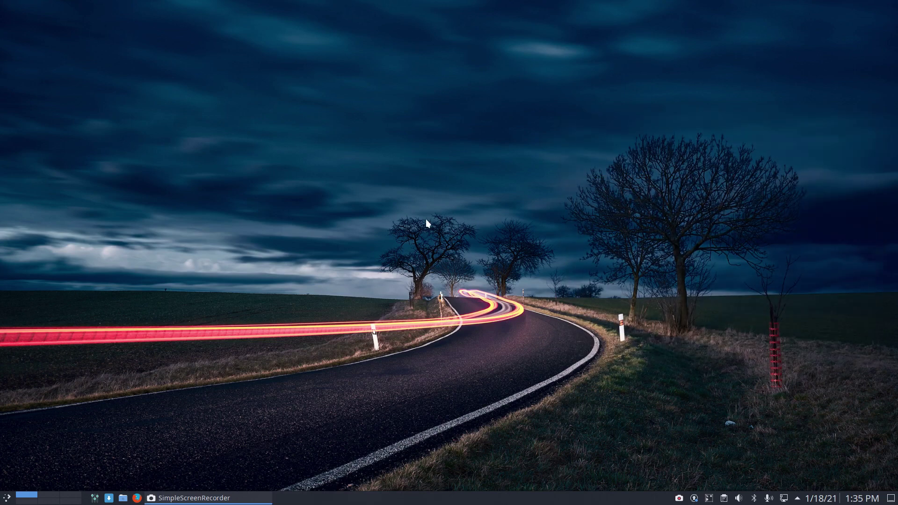
pyautogui.press('super+e')
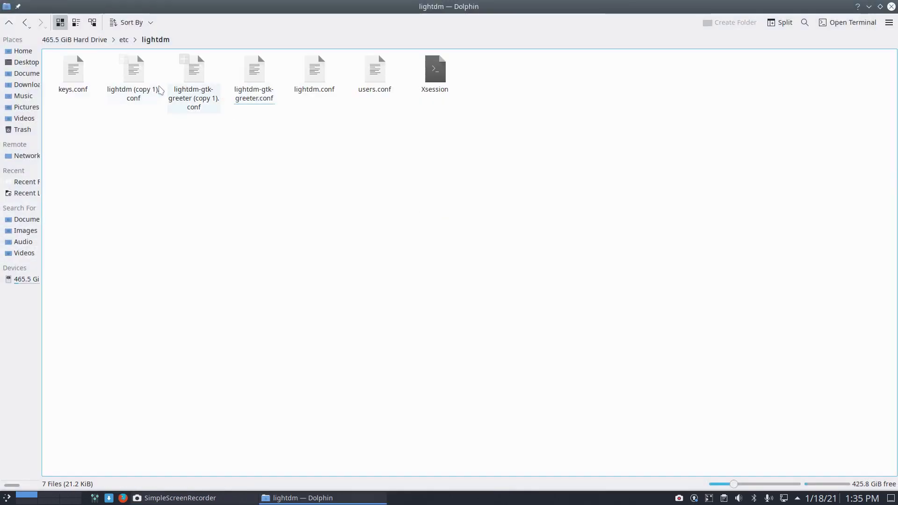
pyautogui.click(123, 40)
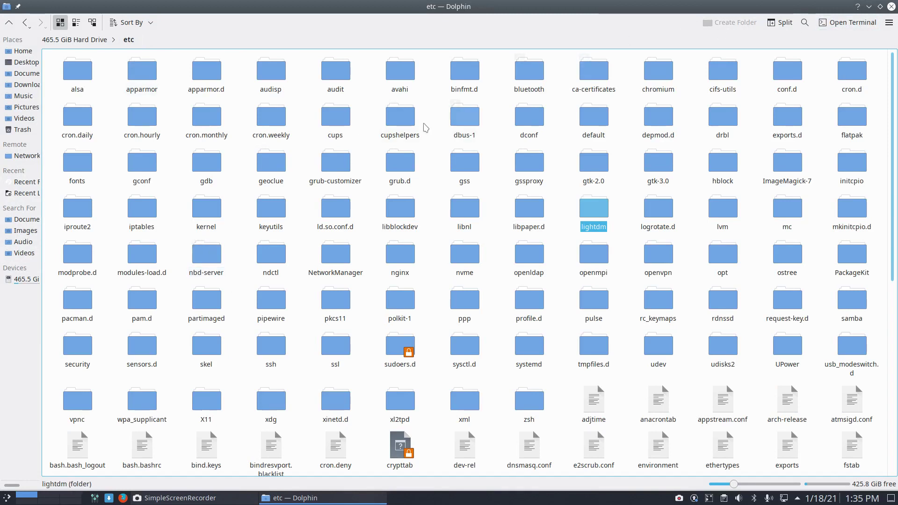
pyautogui.press('Return')
# Step: Open /etc/lightdm in Thunar as root, authenticating with the root password
pyautogui.rightClick(305, 217)
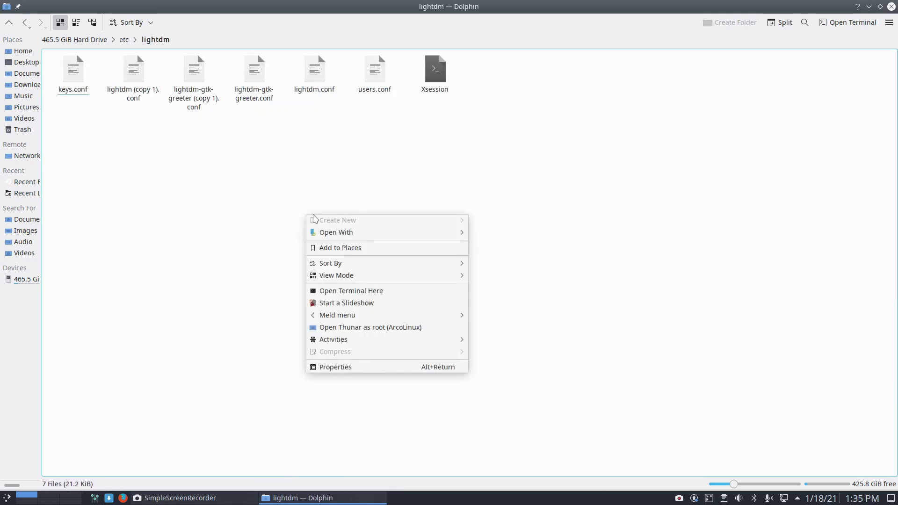
pyautogui.click(372, 326)
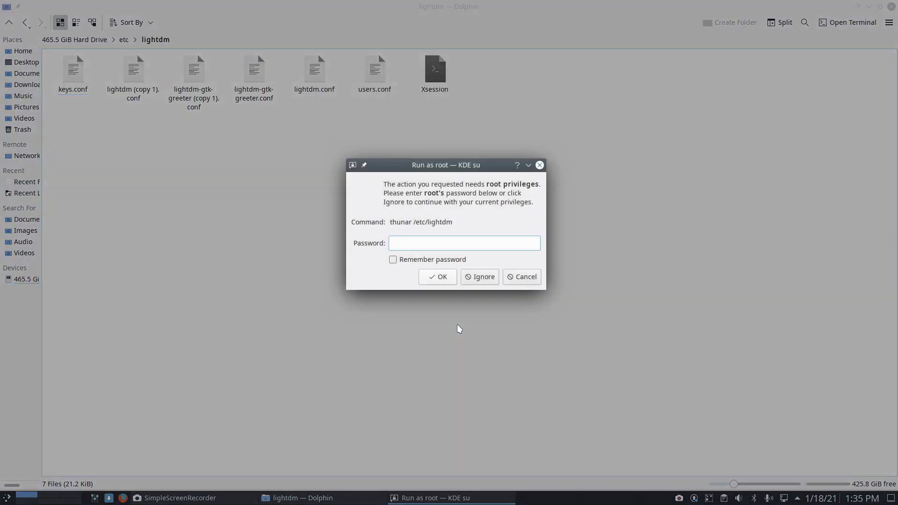
pyautogui.press('Return')
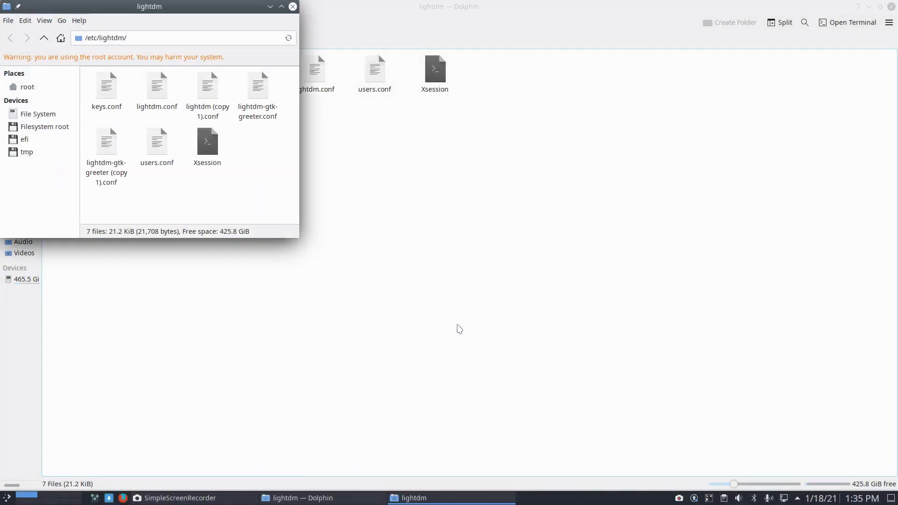
# Step: Centre root Thunar and permanently delete lightdm (copy 1).conf and lightdm-gtk-greeter (copy 1).conf
pyautogui.moveTo(190, 10); pyautogui.dragTo(394, 94)
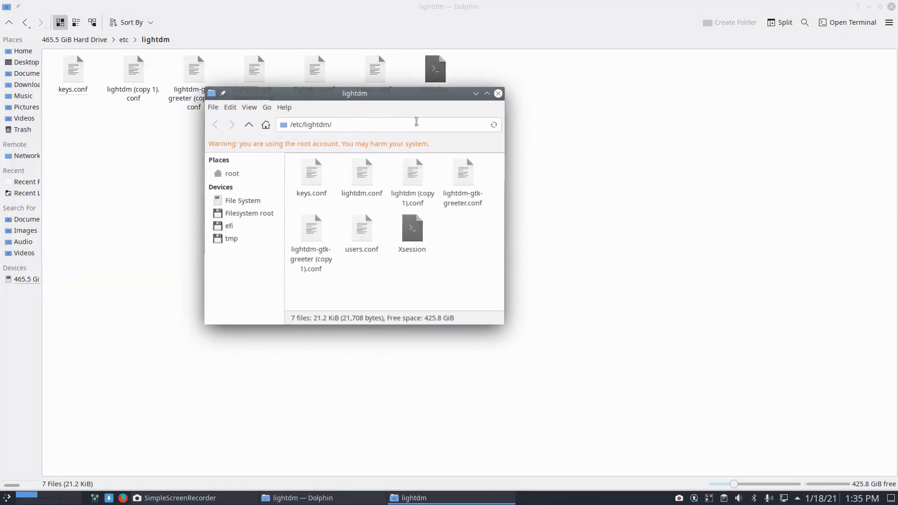
pyautogui.click(421, 179)
pyautogui.hotkey('shift', 'Delete')
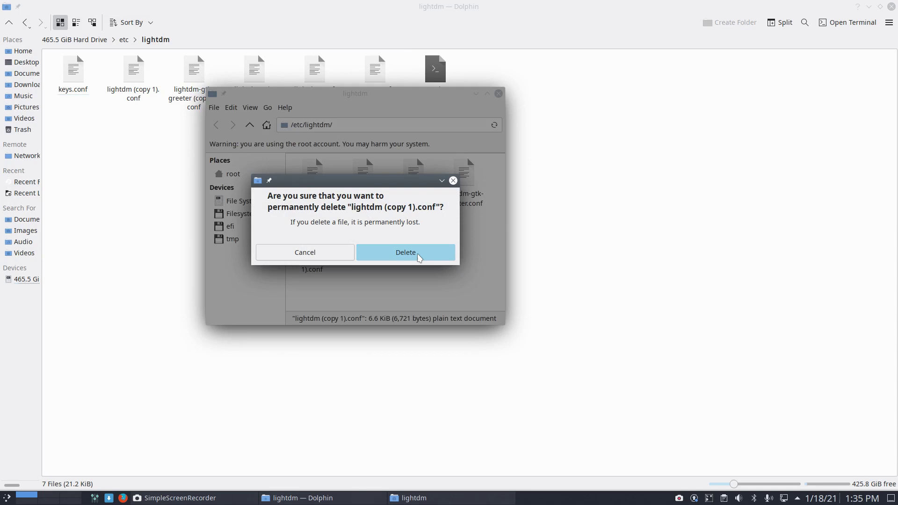
pyautogui.click(406, 253)
pyautogui.click(463, 182)
pyautogui.hotkey('shift', 'Delete')
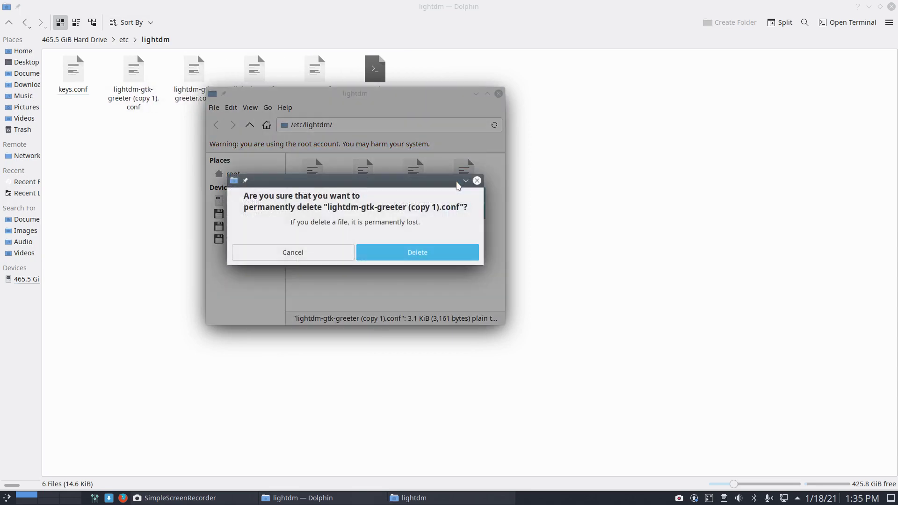
pyautogui.click(421, 253)
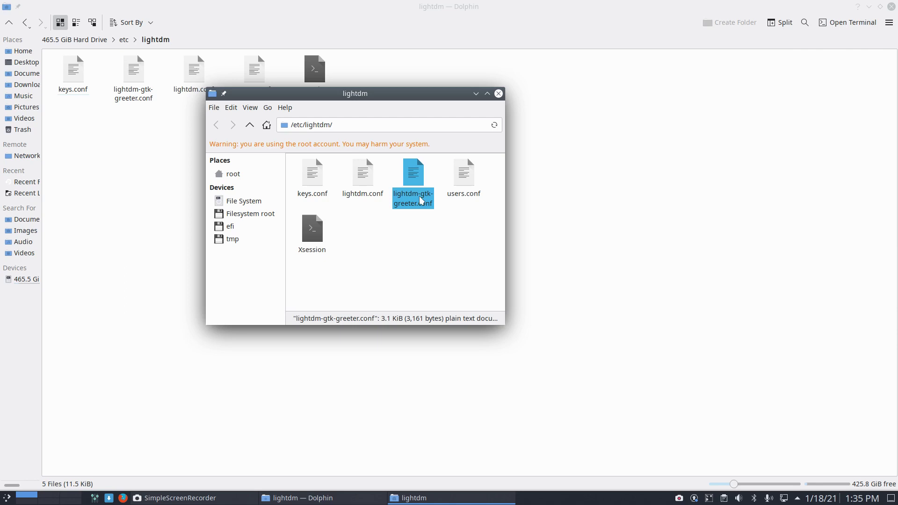
# Step: Duplicate lightdm.conf and lightdm-gtk-greeter.conf in place with copy and paste
pyautogui.click(365, 181)
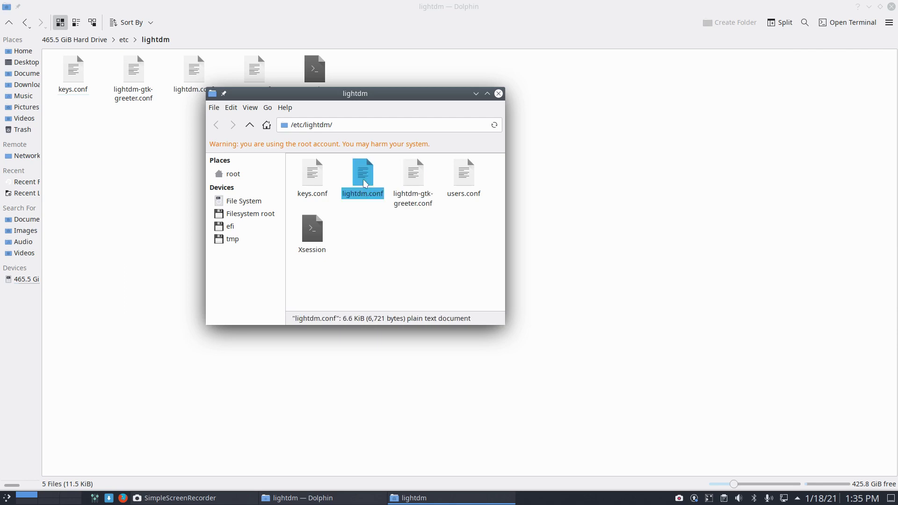
pyautogui.hotkey('ctrl', 'c')
pyautogui.hotkey('ctrl', 'v')
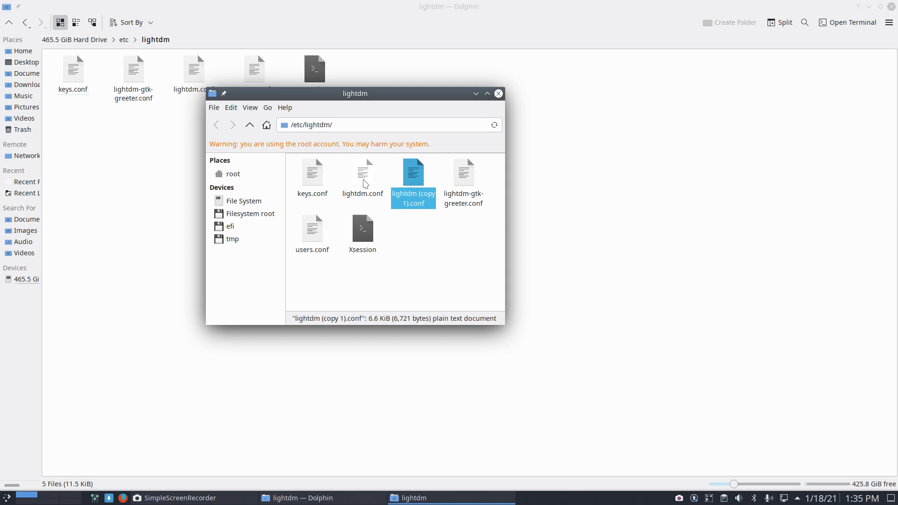
pyautogui.click(463, 181)
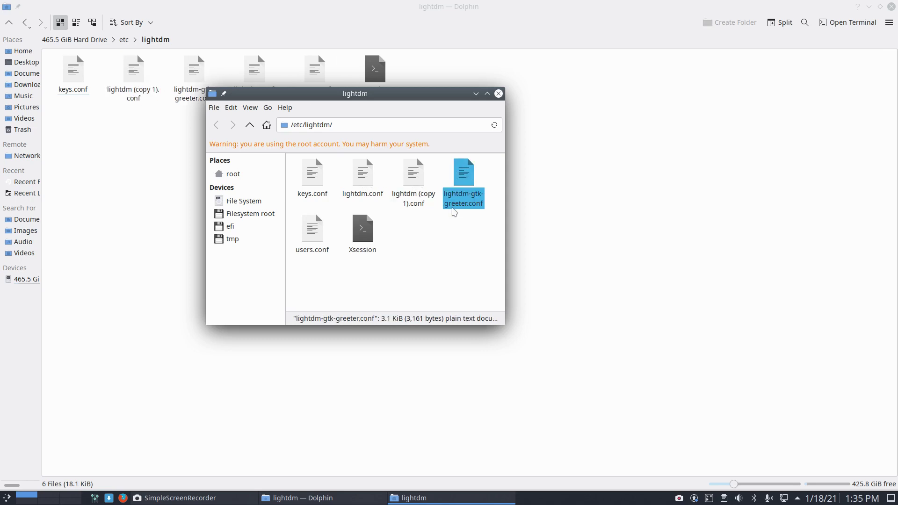
pyautogui.hotkey('ctrl', 'c')
pyautogui.hotkey('ctrl', 'v')
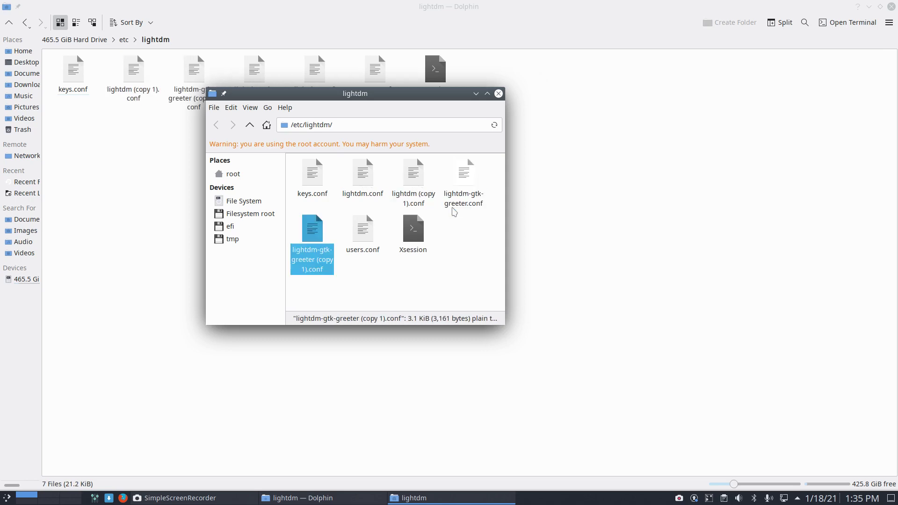